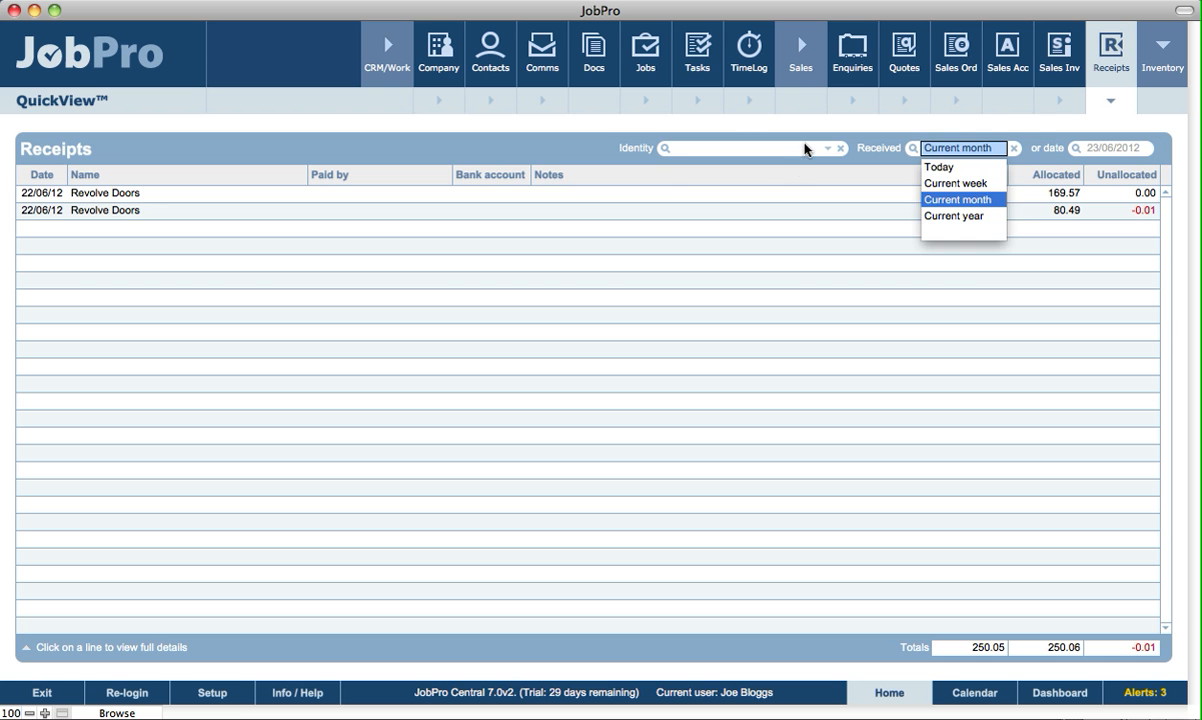
Open the Sales Invoices module after briefly checking the identity filter options.
{"action": "left_click", "coordinate": [806, 149]}
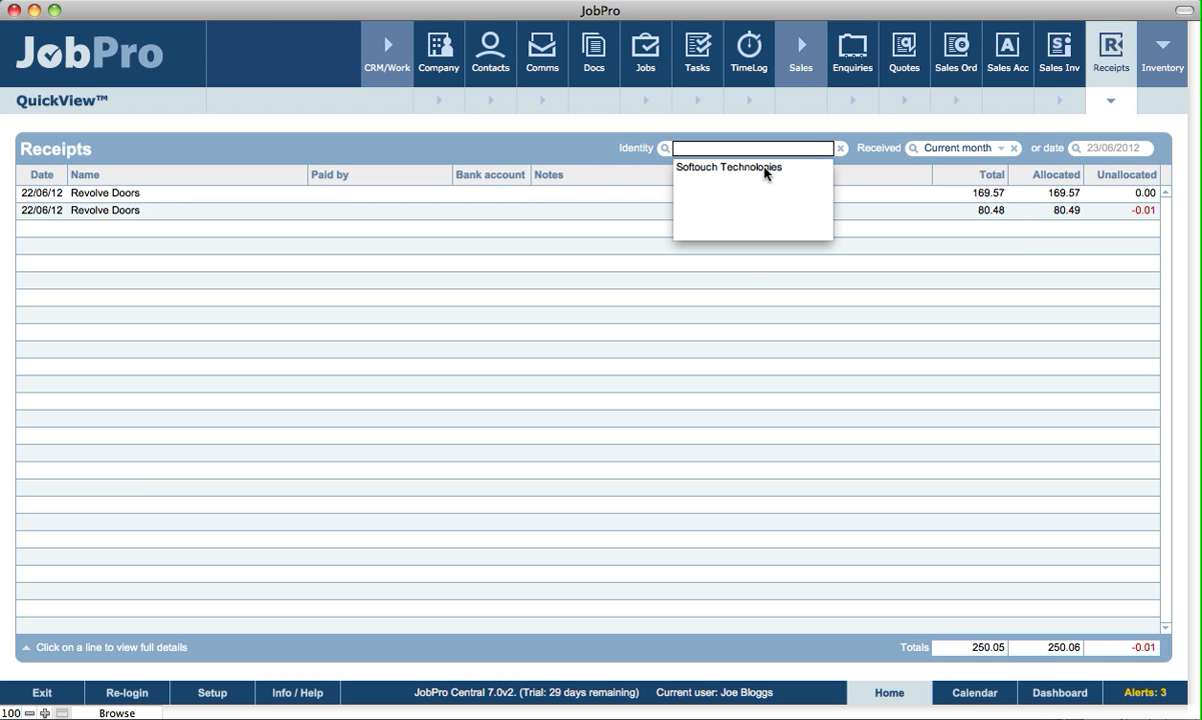
{"action": "left_click", "coordinate": [580, 158]}
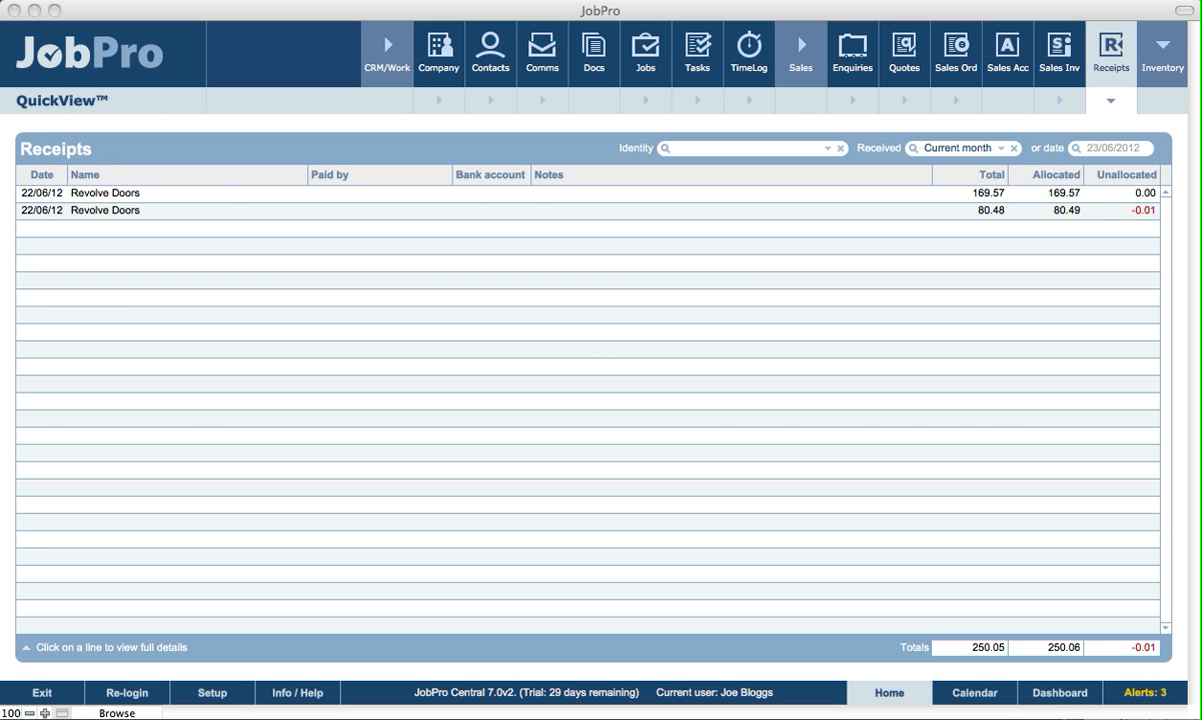
{"action": "left_click", "coordinate": [1056, 68]}
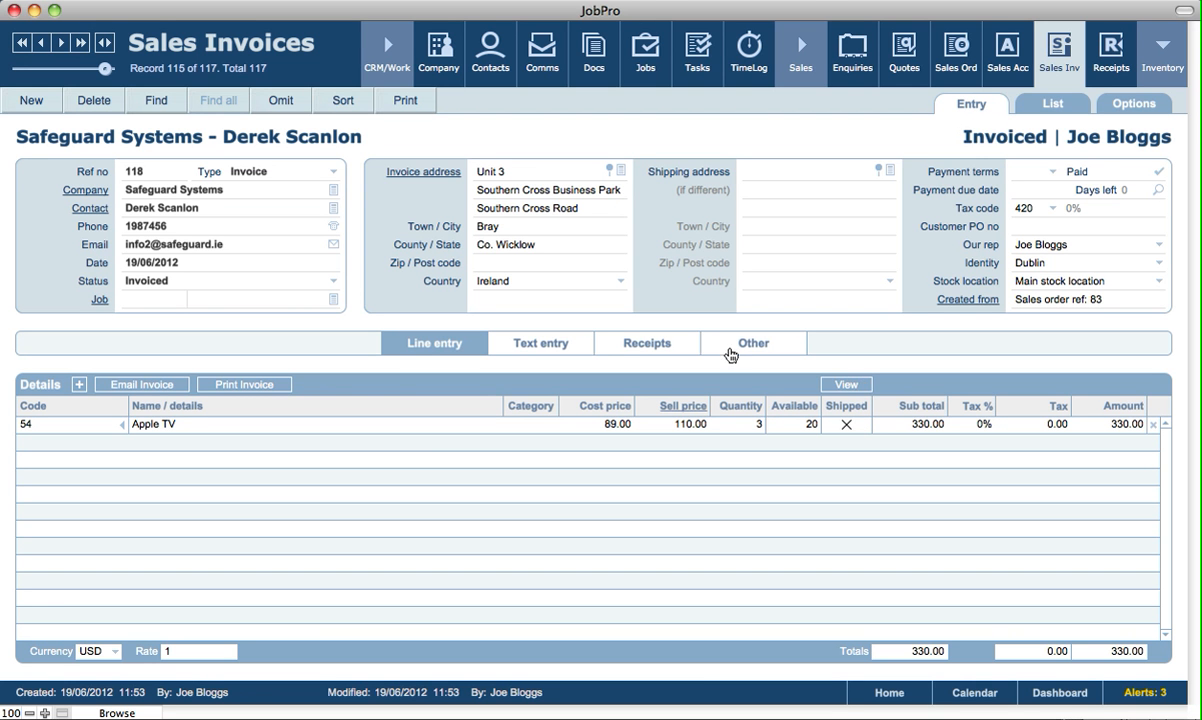
Try to add a receipt from the invoice's Receipts section, cancelling the full-balance receipt prompt.
{"action": "left_click", "coordinate": [634, 346]}
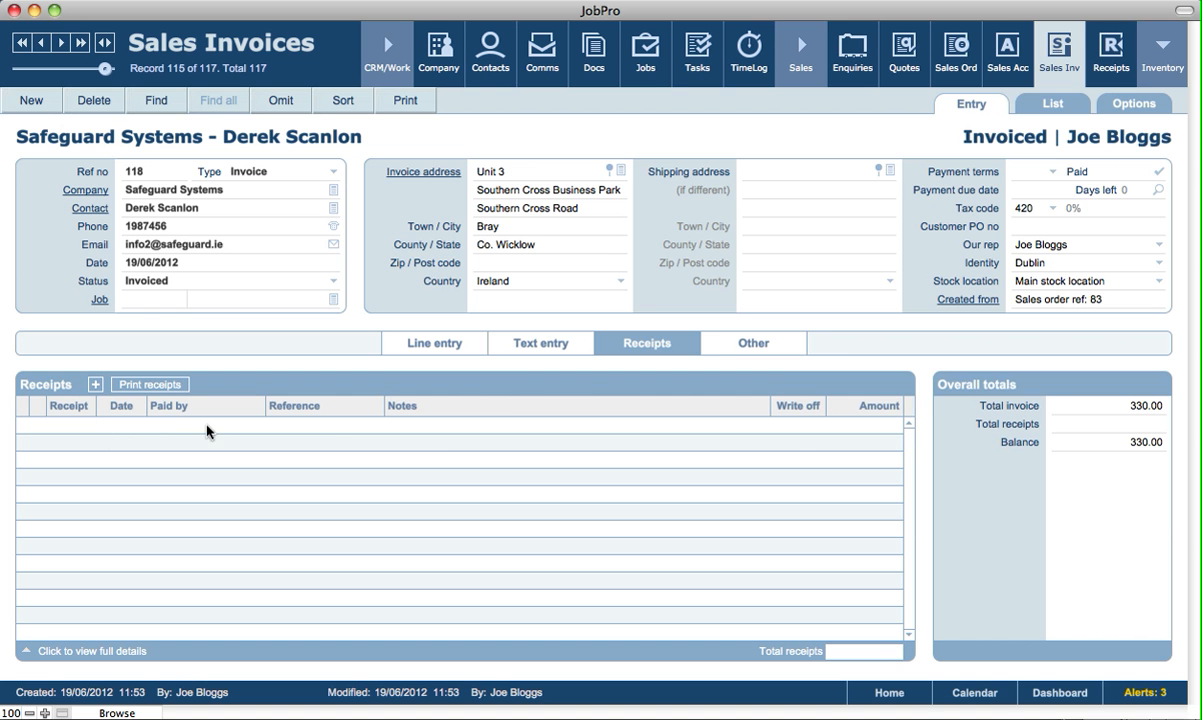
{"action": "left_click", "coordinate": [95, 385]}
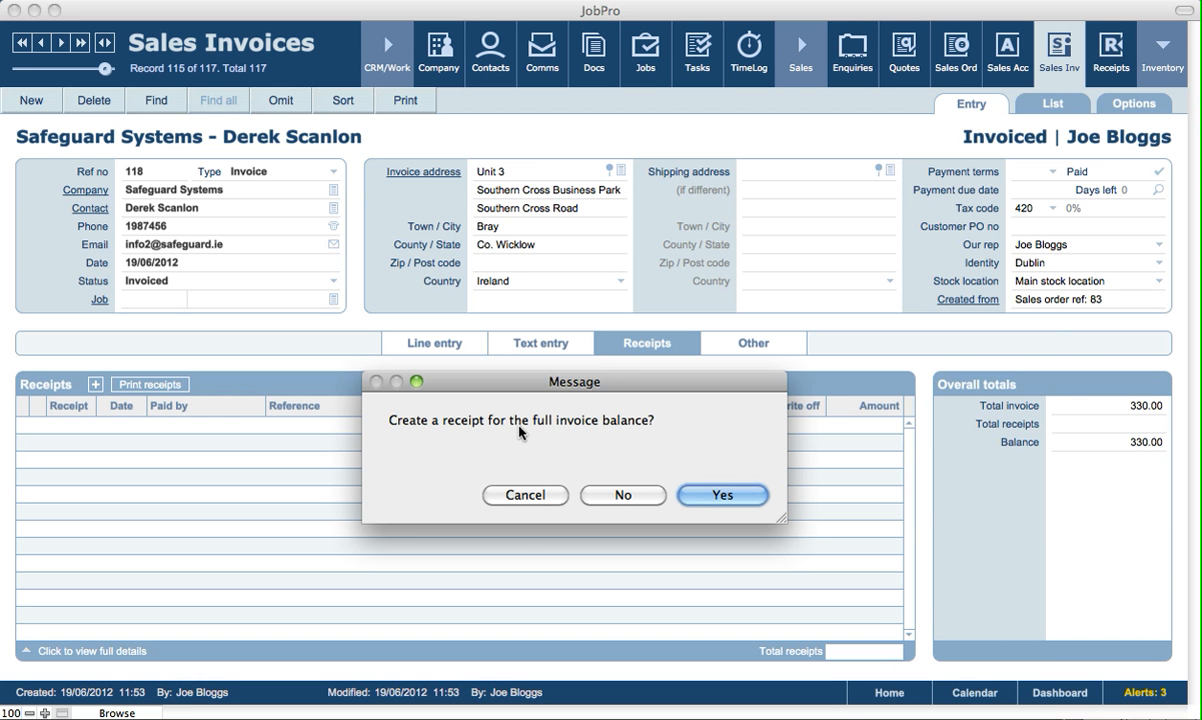
{"action": "left_click_drag", "start_coordinate": [565, 381], "coordinate": [567, 405]}
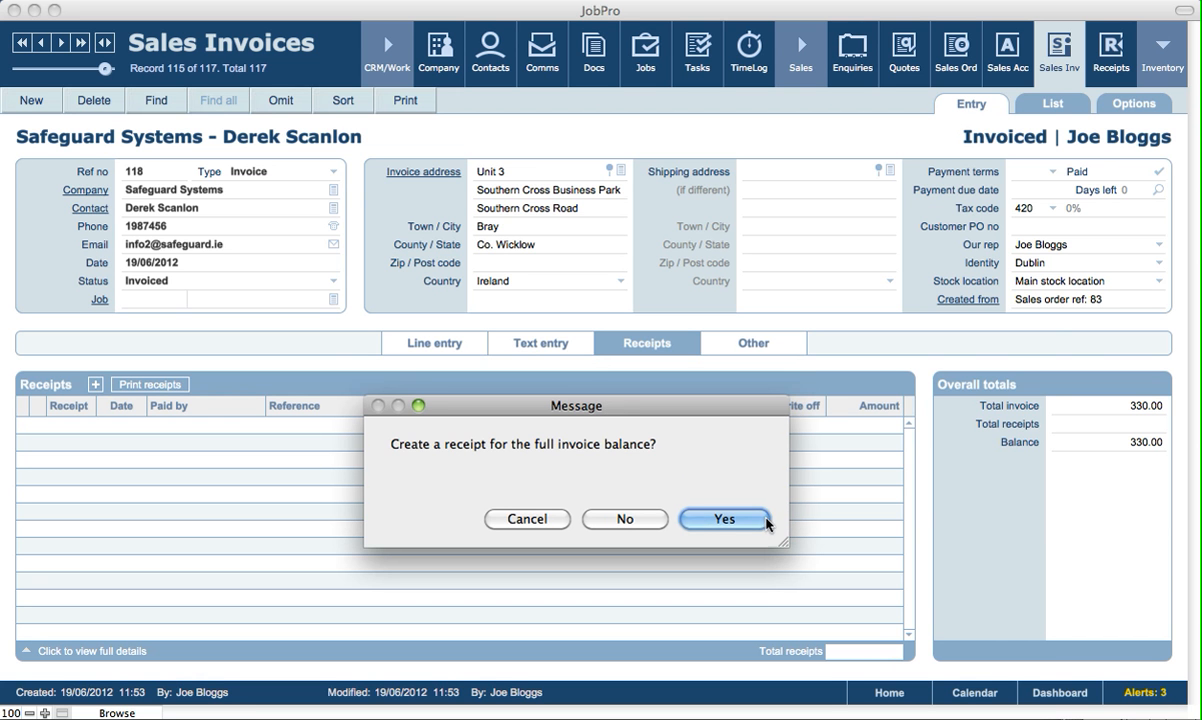
{"action": "left_click", "coordinate": [549, 519]}
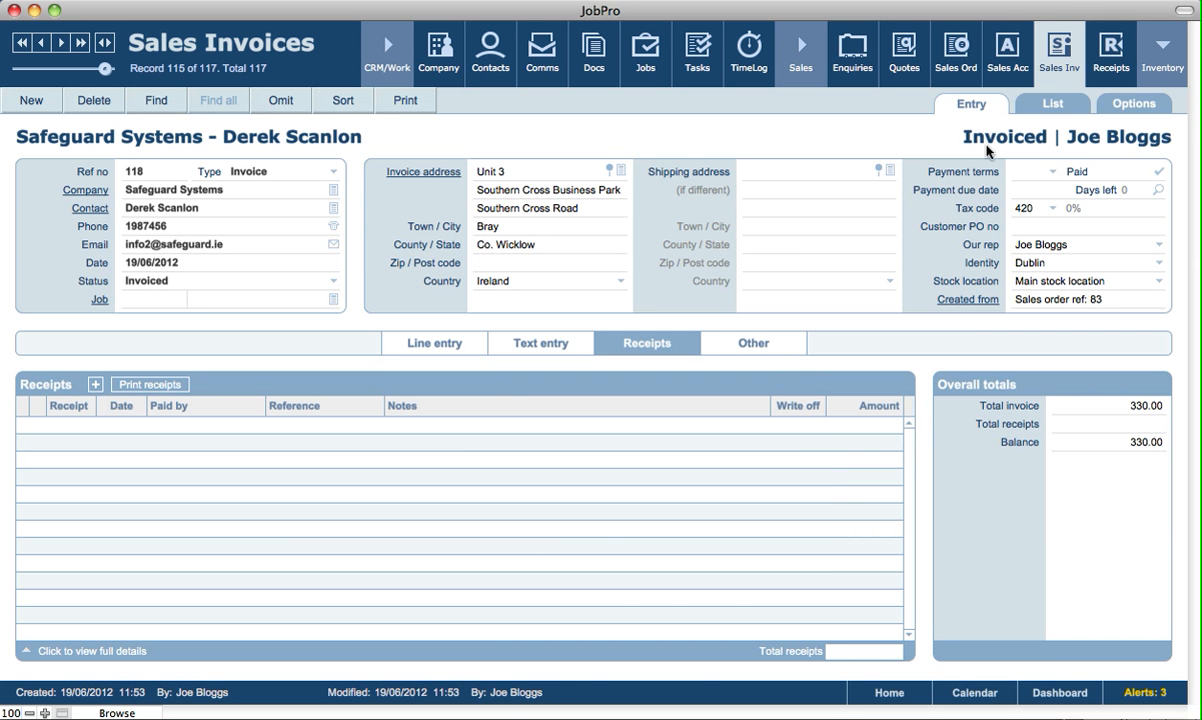
Create a new receipt and assign it to the customer account Safeguard Systems.
{"action": "left_click", "coordinate": [1118, 70]}
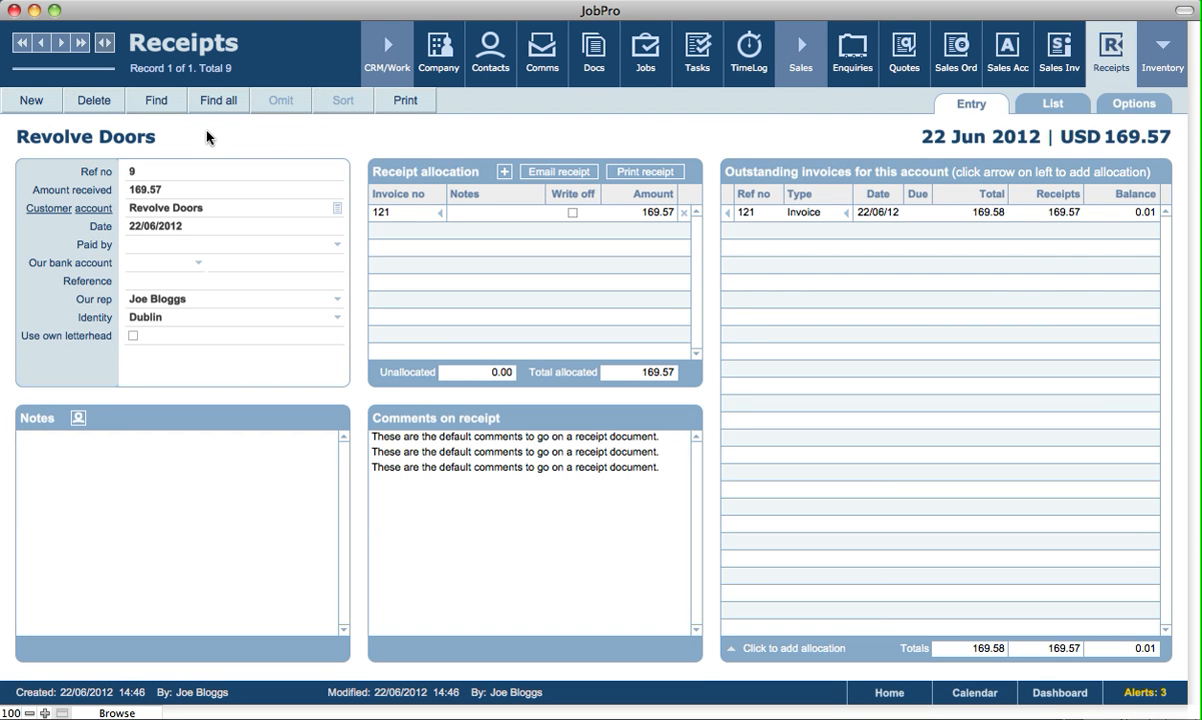
{"action": "left_click", "coordinate": [34, 103]}
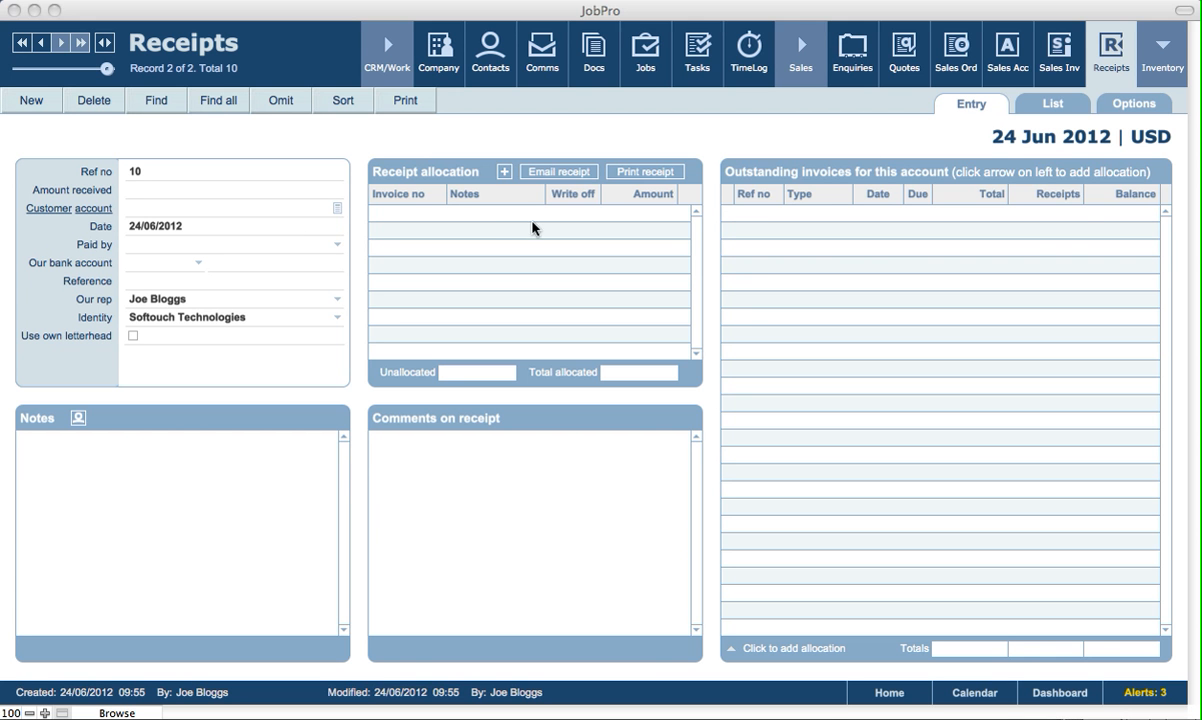
{"action": "left_click", "coordinate": [337, 211]}
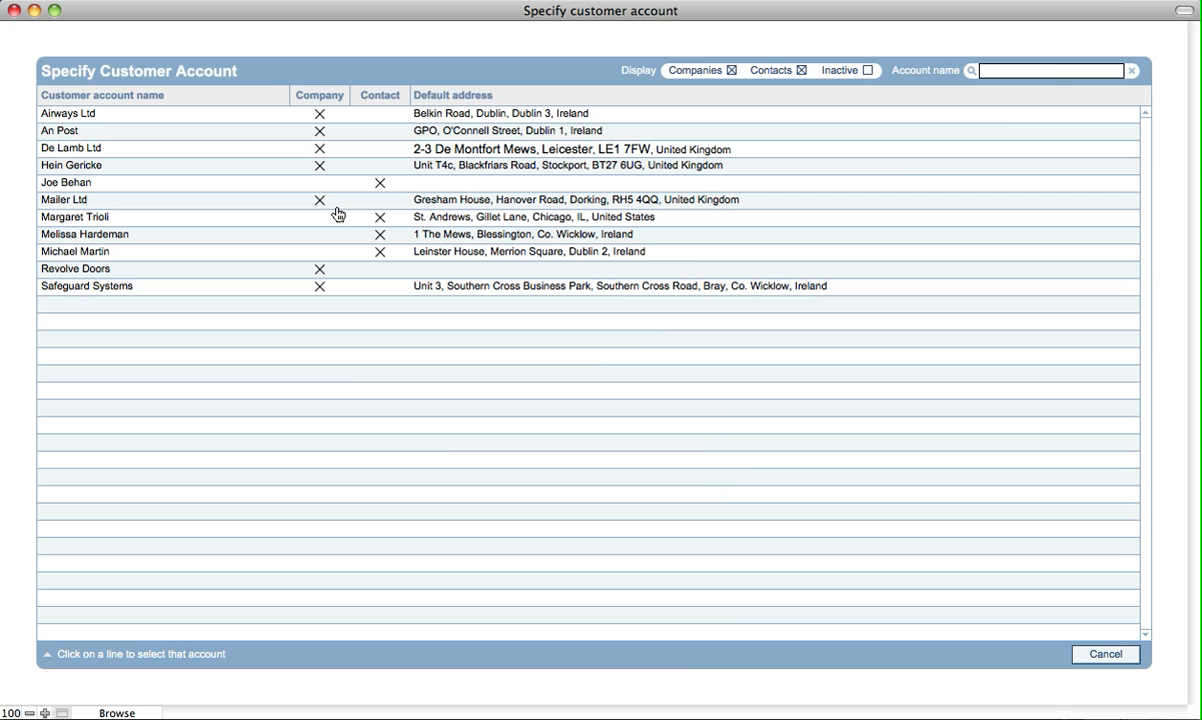
{"action": "left_click", "coordinate": [98, 287]}
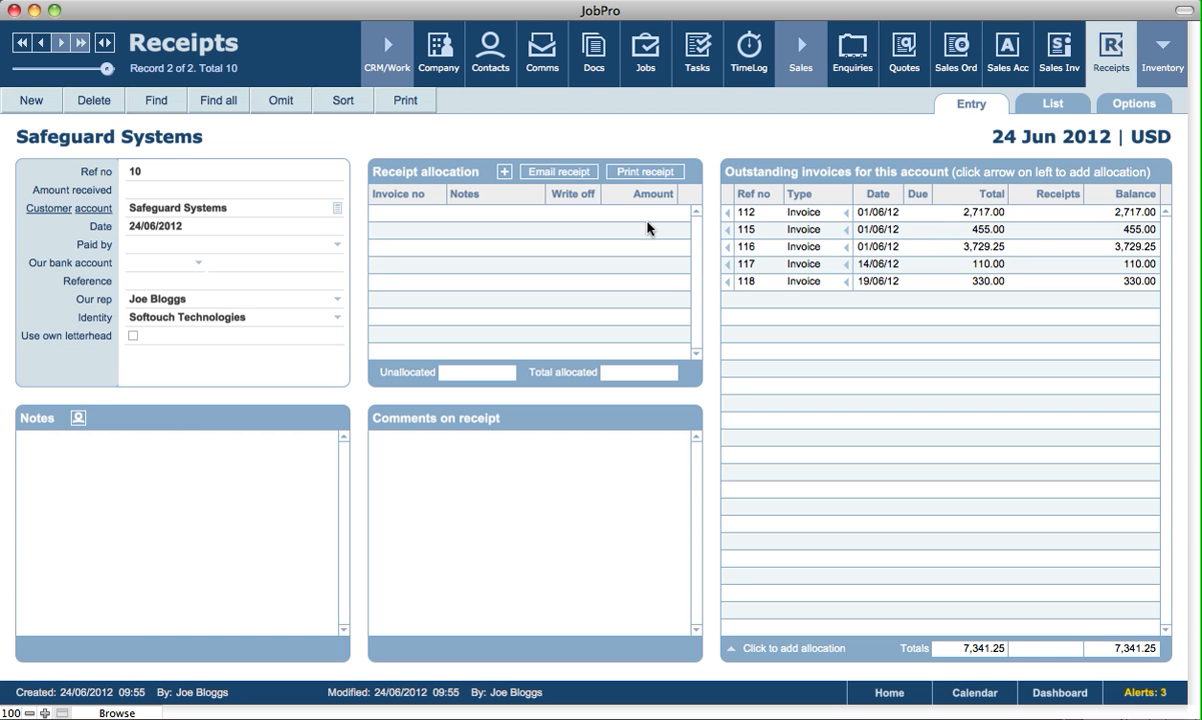
Set the receipt's amount received to 3000.
{"action": "left_click", "coordinate": [197, 195]}
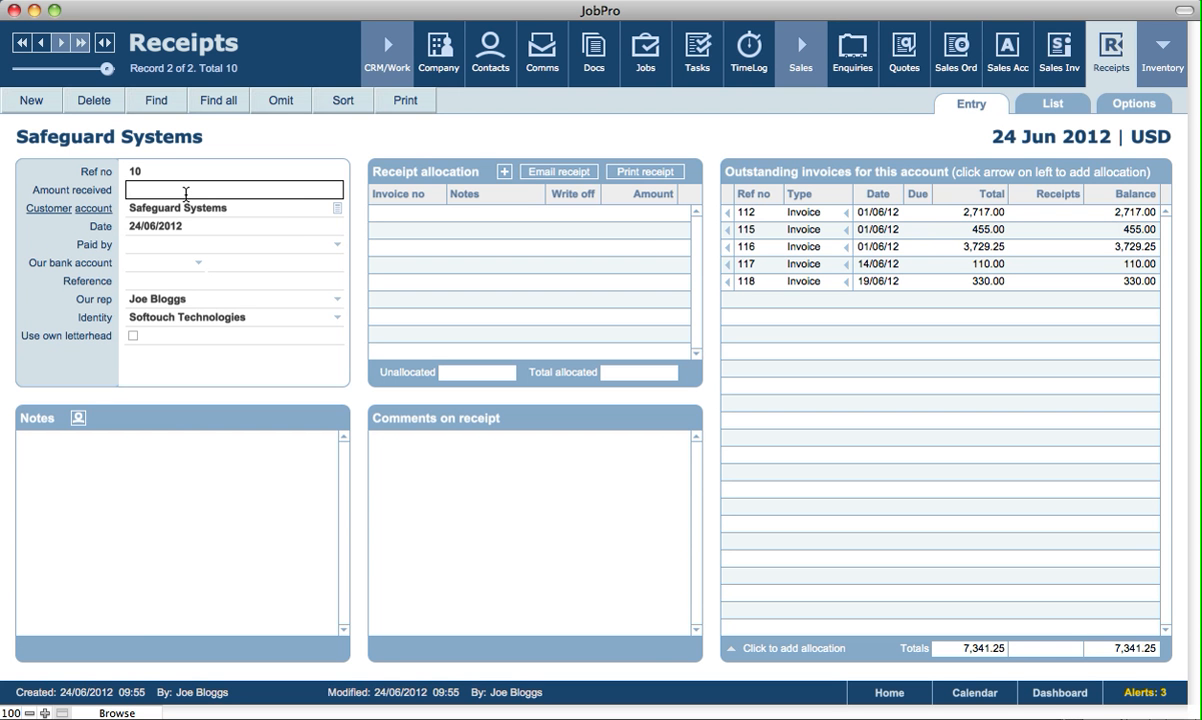
{"action": "type", "text": "3000"}
{"action": "left_click", "coordinate": [490, 137]}
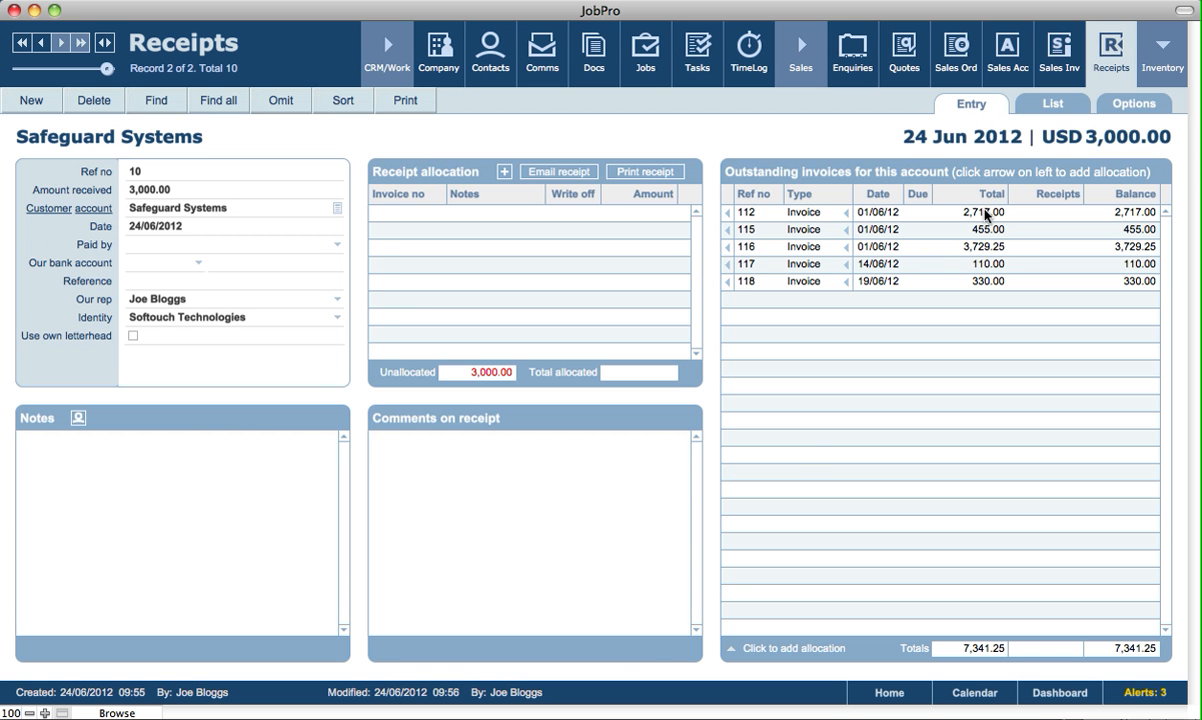
Allocate the receipt fully to invoice 112 and partly to invoice 115 with an amount of 283.
{"action": "left_click", "coordinate": [727, 216]}
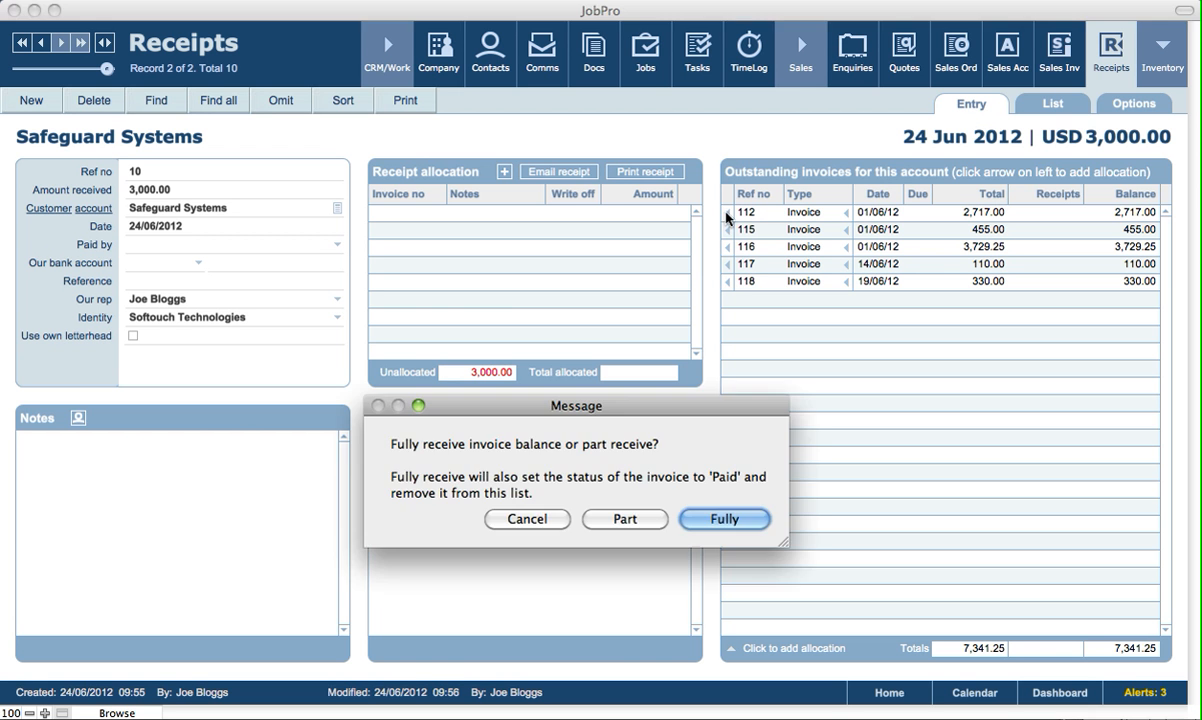
{"action": "left_click", "coordinate": [727, 525]}
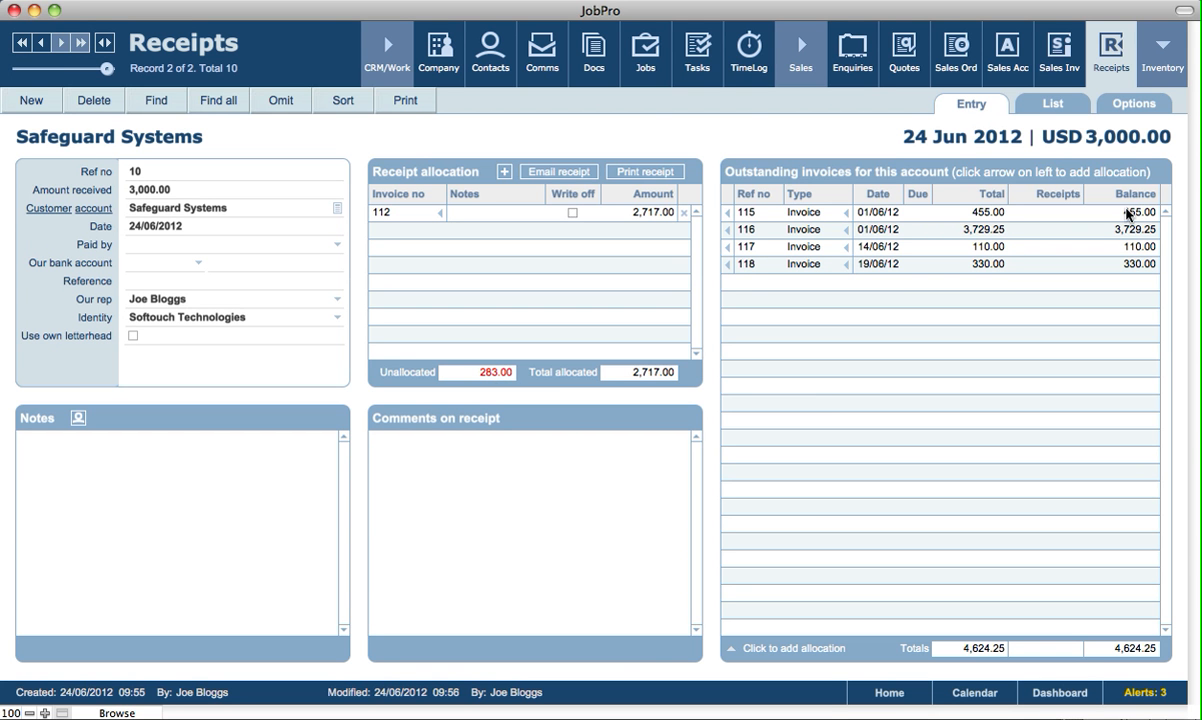
{"action": "left_click", "coordinate": [728, 213]}
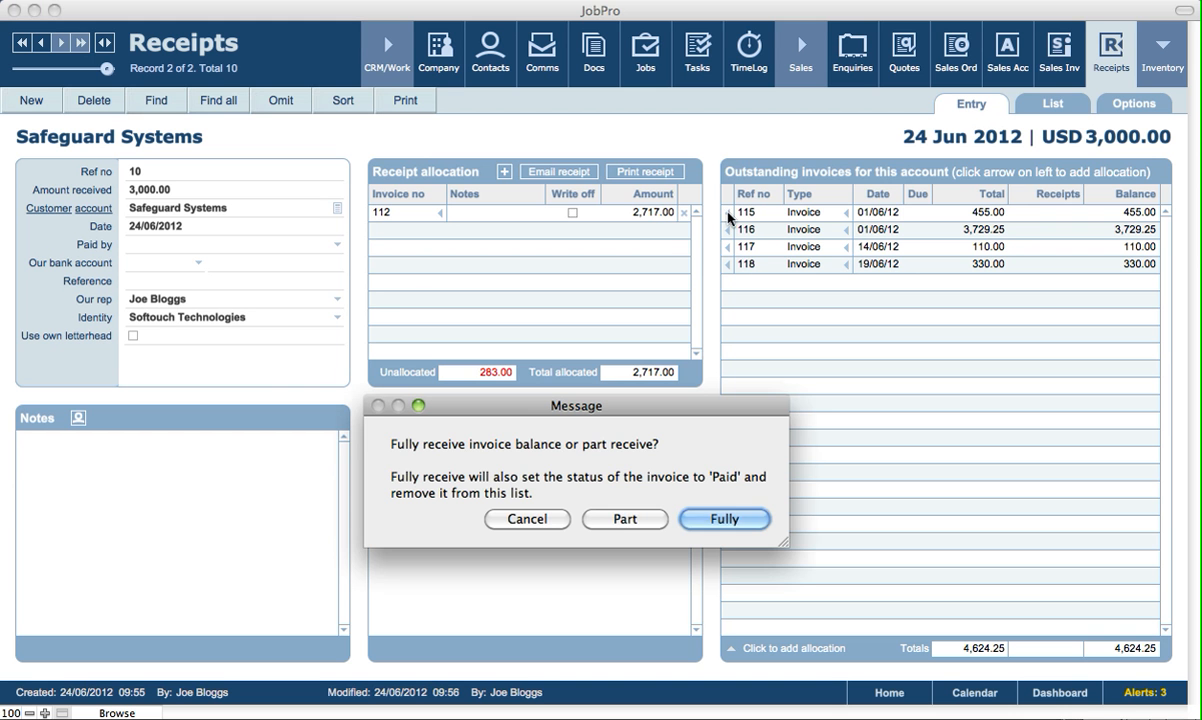
{"action": "left_click", "coordinate": [623, 520]}
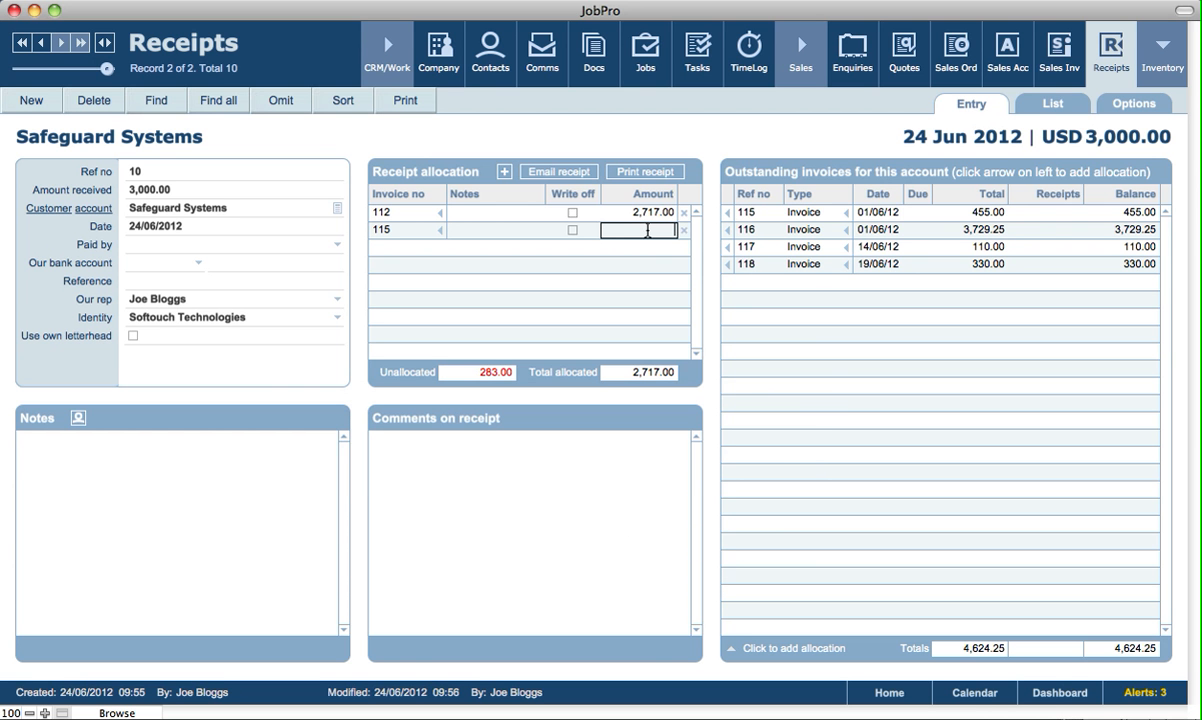
{"action": "type", "text": "283"}
{"action": "left_click", "coordinate": [590, 125]}
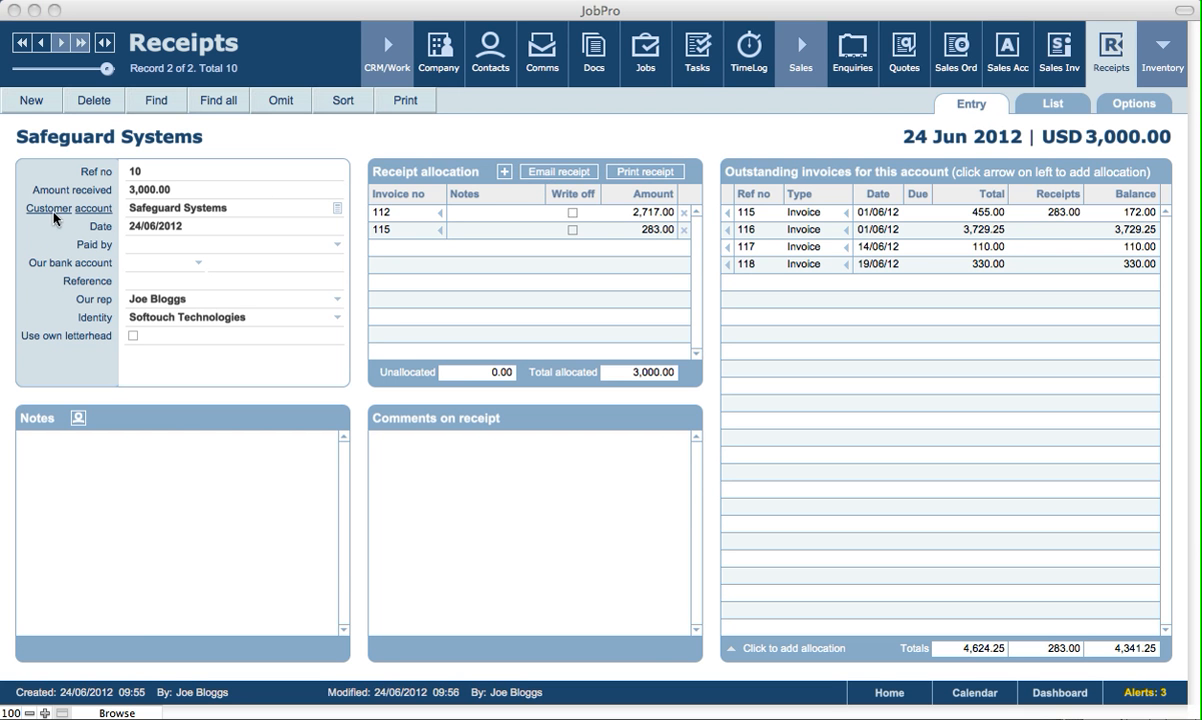
Open the customer's sales account and review its receipts and invoices.
{"action": "left_click", "coordinate": [57, 173]}
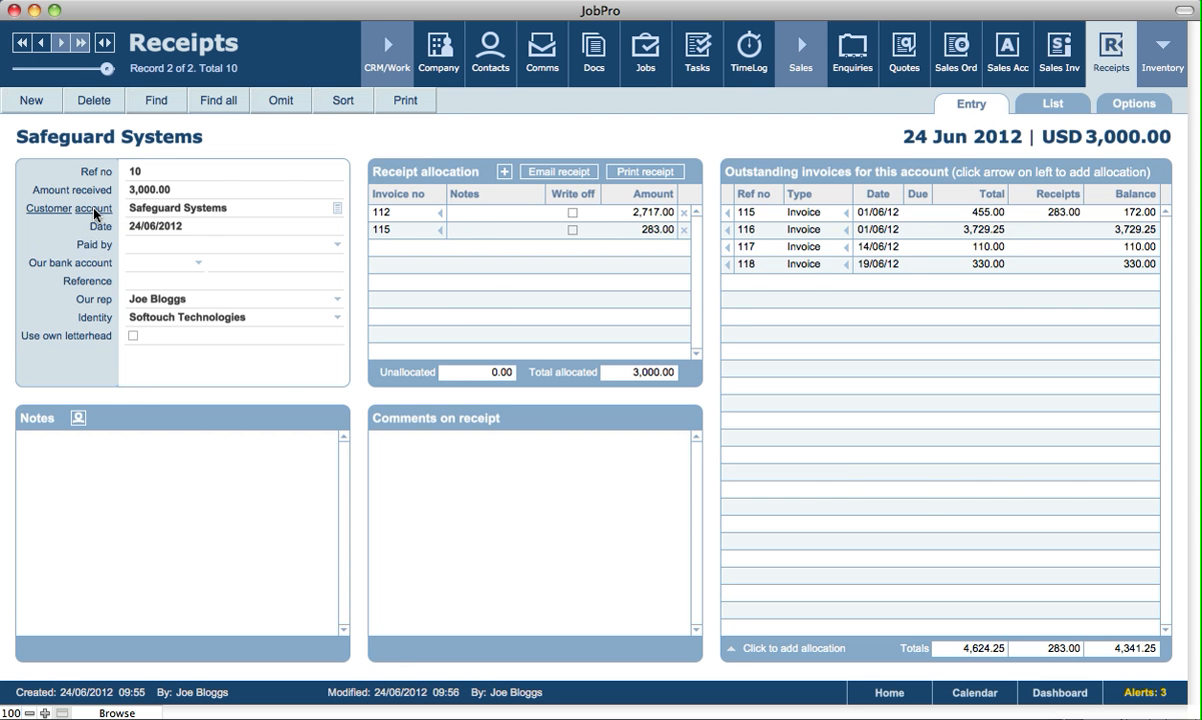
{"action": "left_click", "coordinate": [95, 212]}
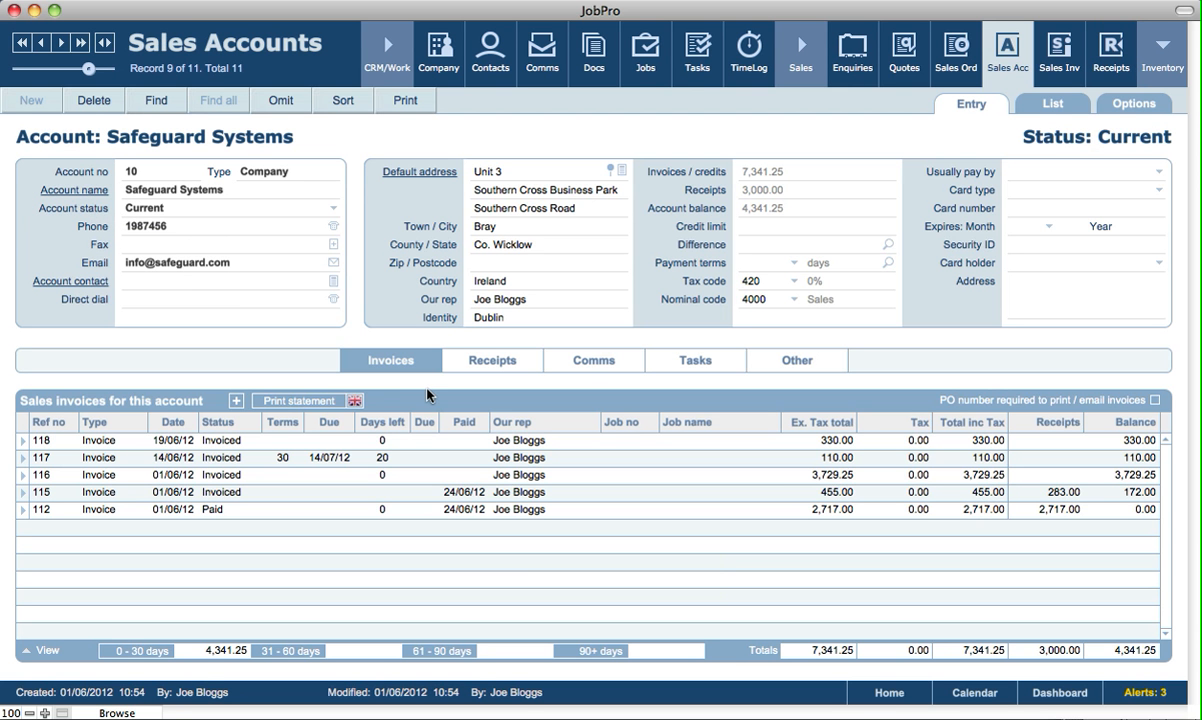
{"action": "left_click", "coordinate": [487, 368]}
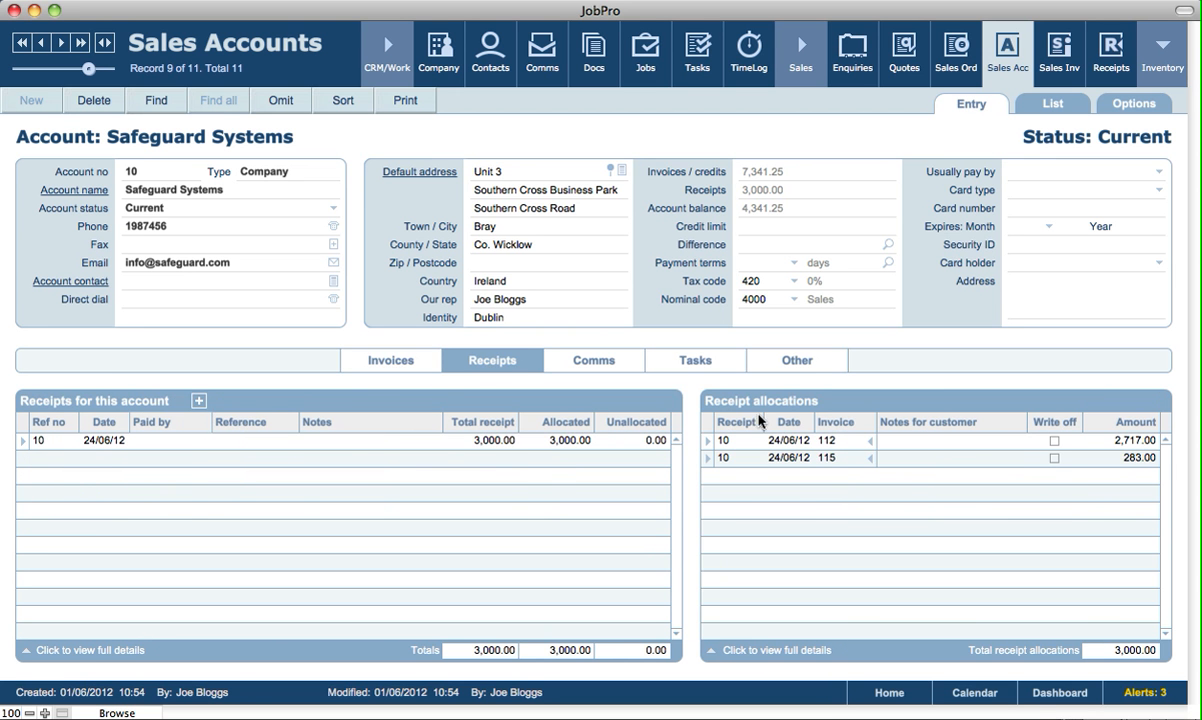
{"action": "left_click", "coordinate": [382, 368]}
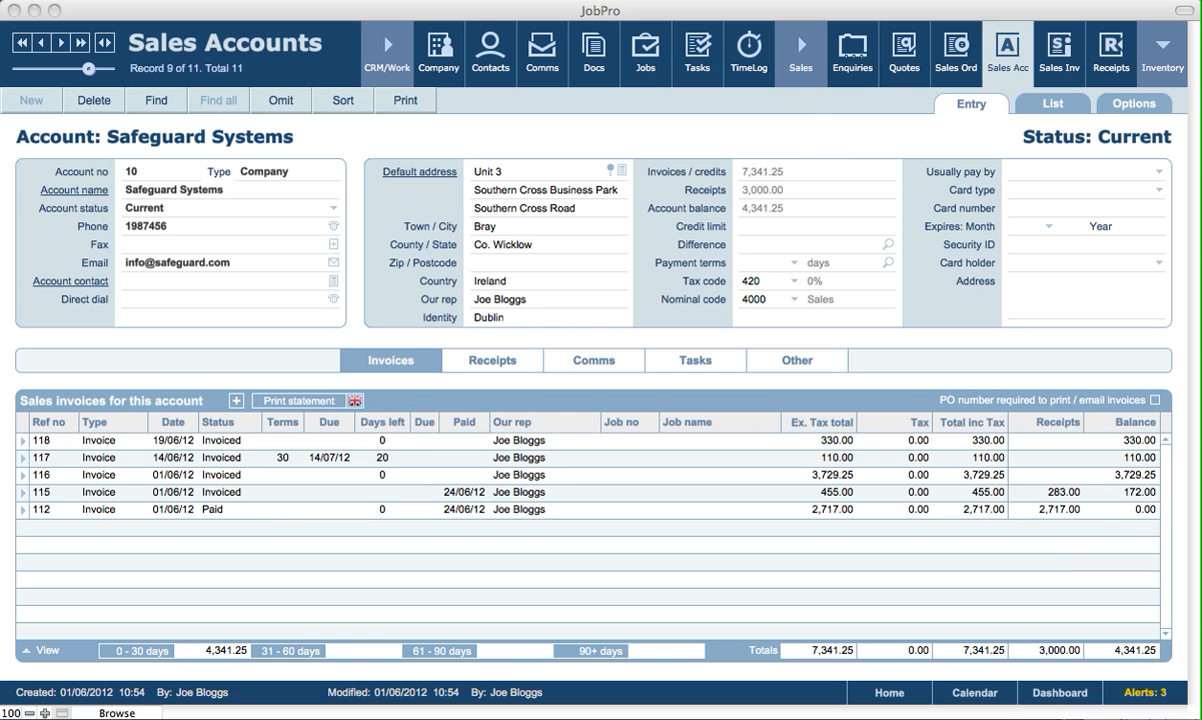
{"action": "left_click", "coordinate": [814, 147]}
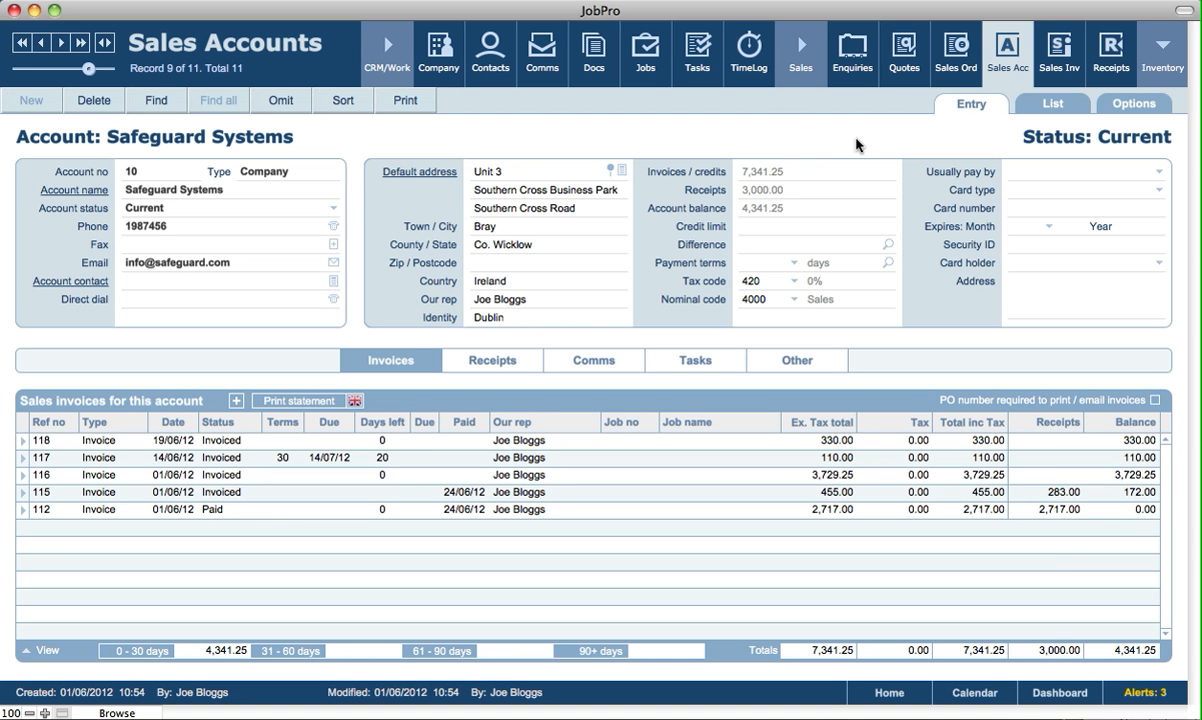
Review the paid invoice 112's receipts and line entries and the Sales Invoices options list.
{"action": "left_click", "coordinate": [1062, 58]}
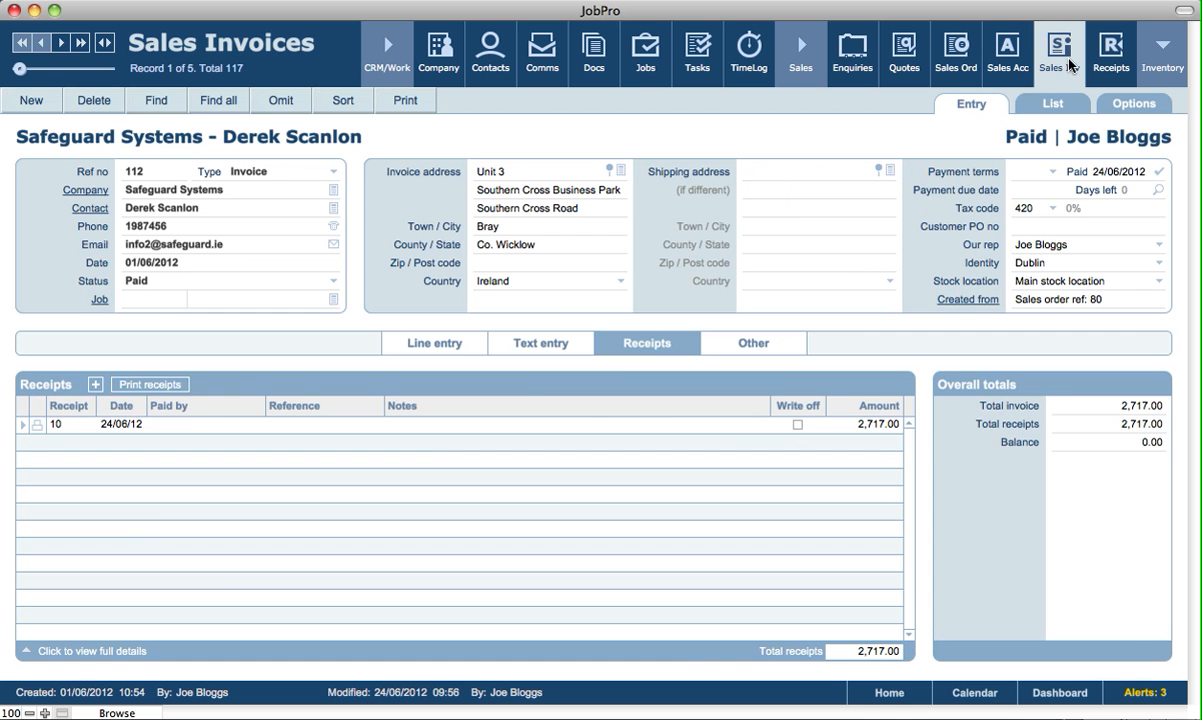
{"action": "left_click", "coordinate": [452, 343]}
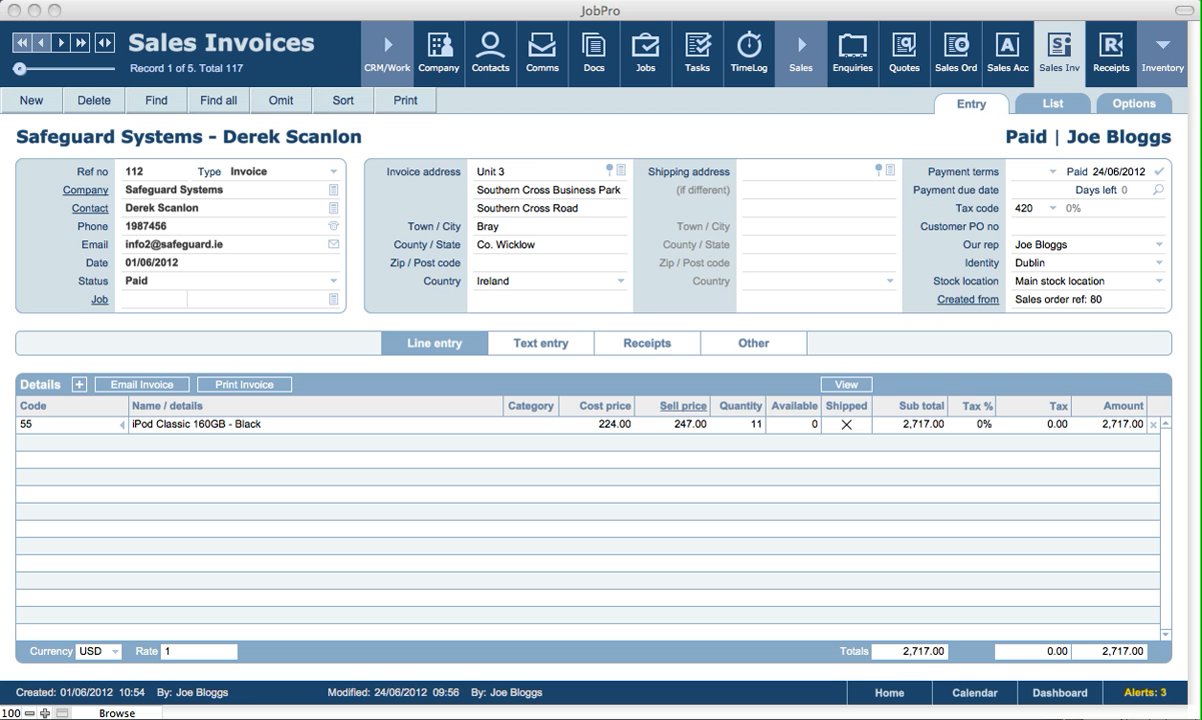
{"action": "left_click", "coordinate": [1107, 135]}
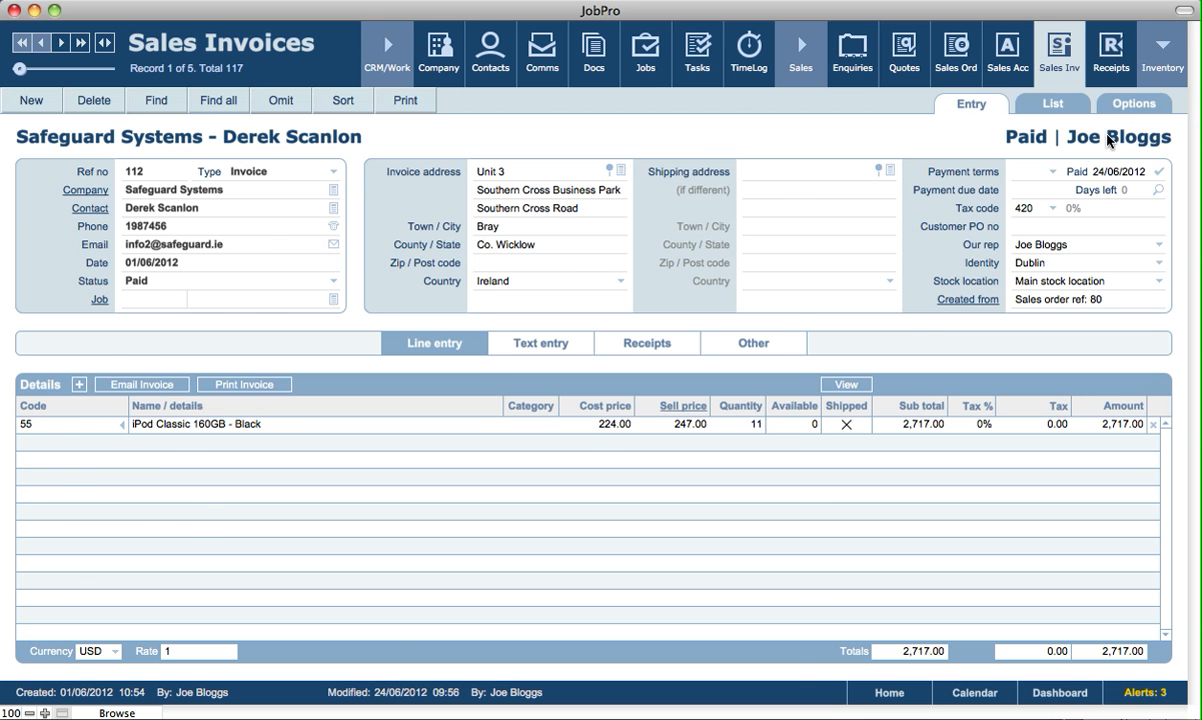
{"action": "left_click", "coordinate": [1122, 104]}
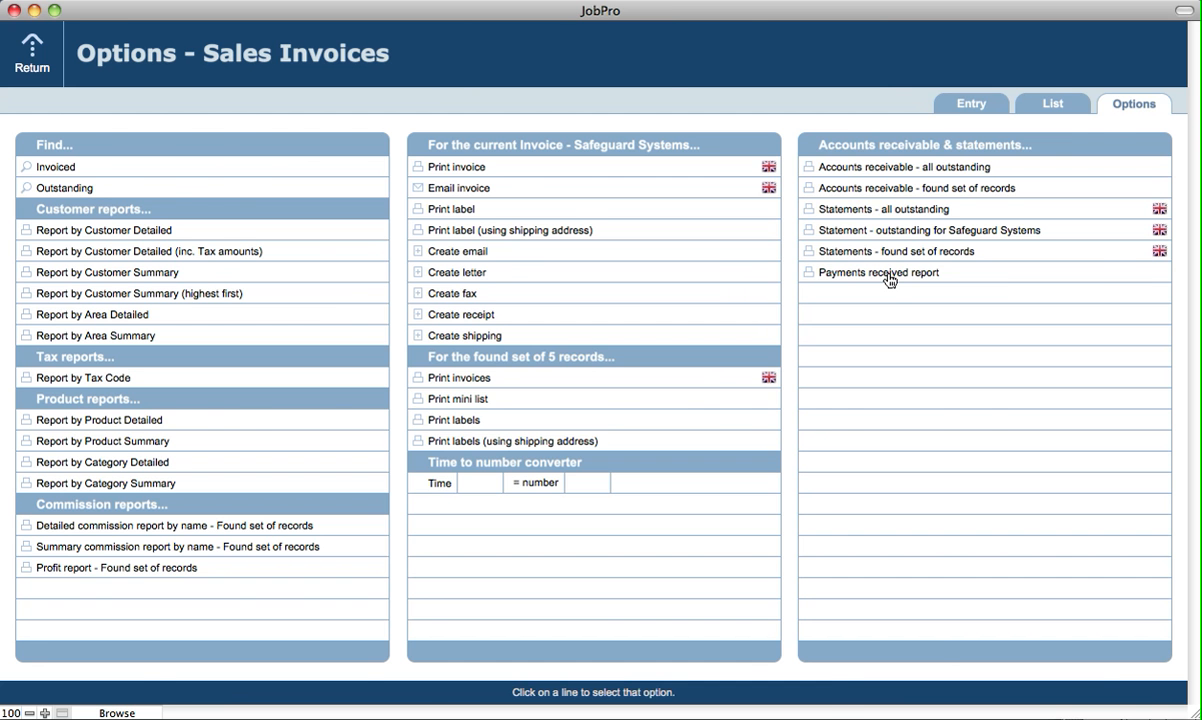
{"action": "left_click", "coordinate": [945, 103]}
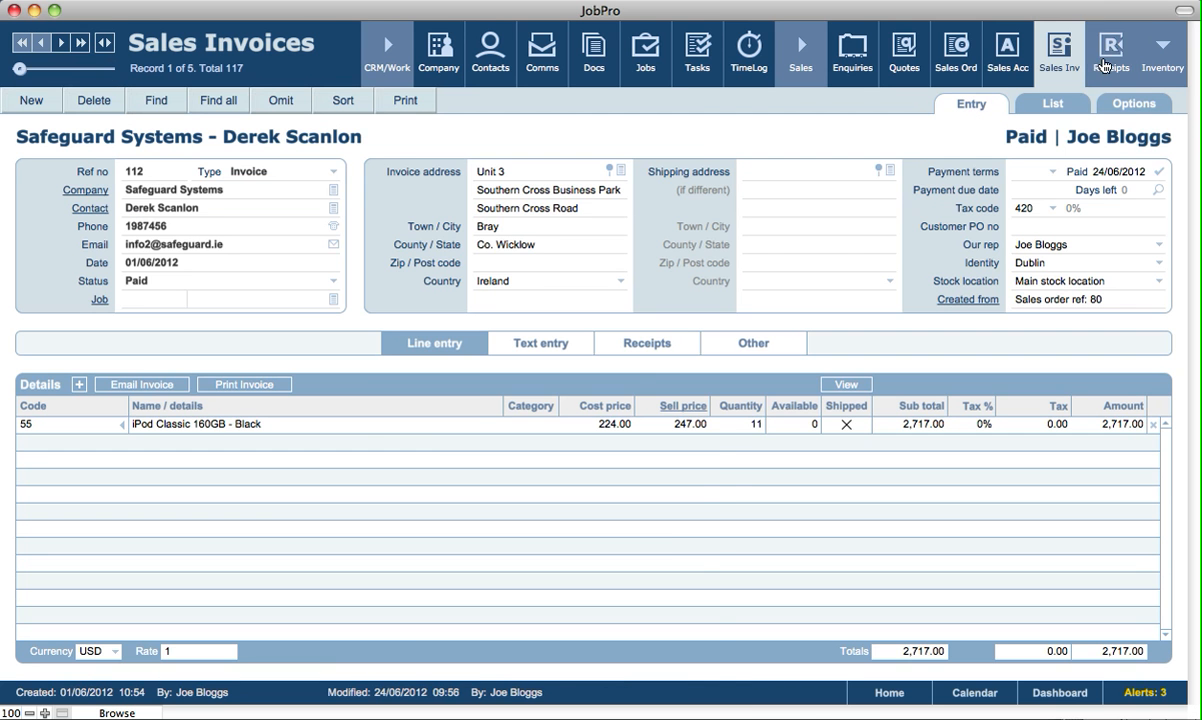
Review the Receipts options list and return to the home receipts overview.
{"action": "left_click", "coordinate": [1106, 64]}
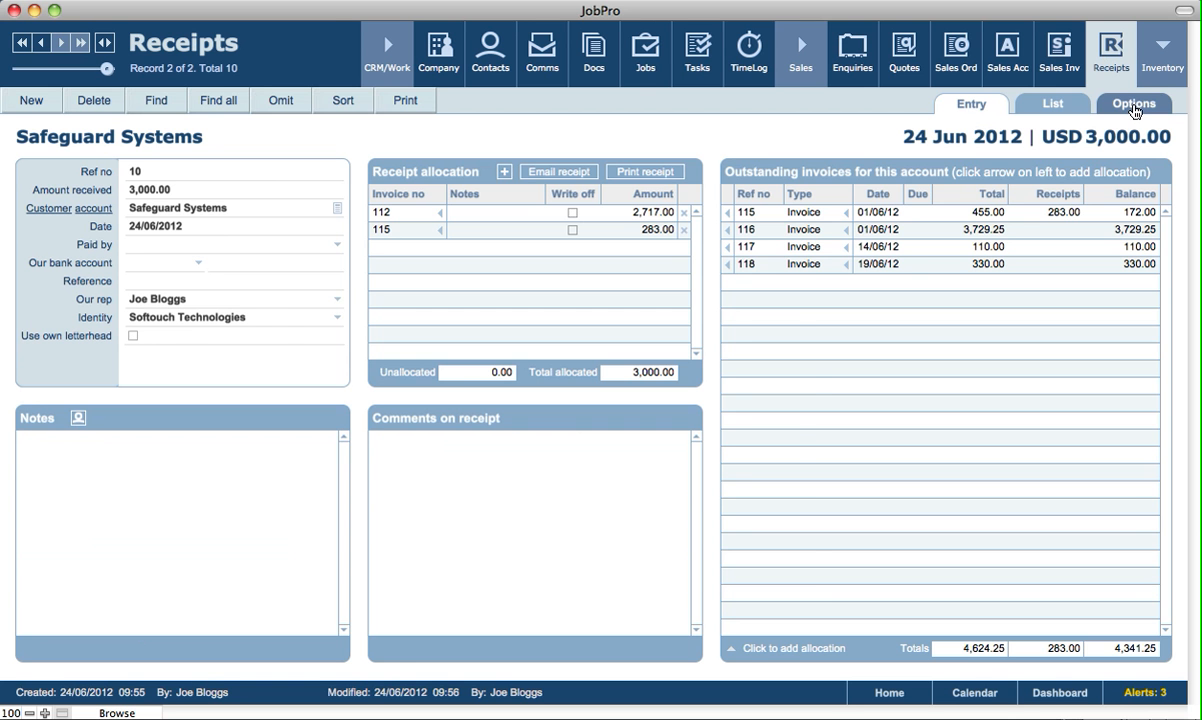
{"action": "left_click", "coordinate": [1135, 106]}
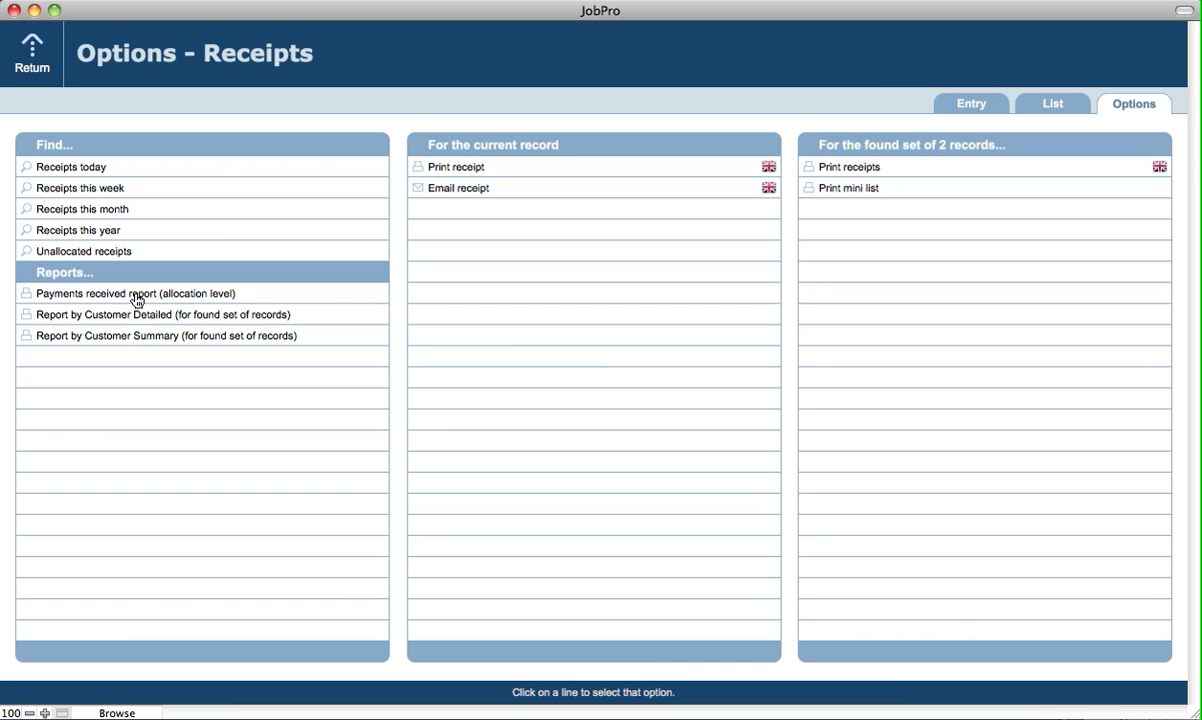
{"action": "left_click", "coordinate": [961, 106]}
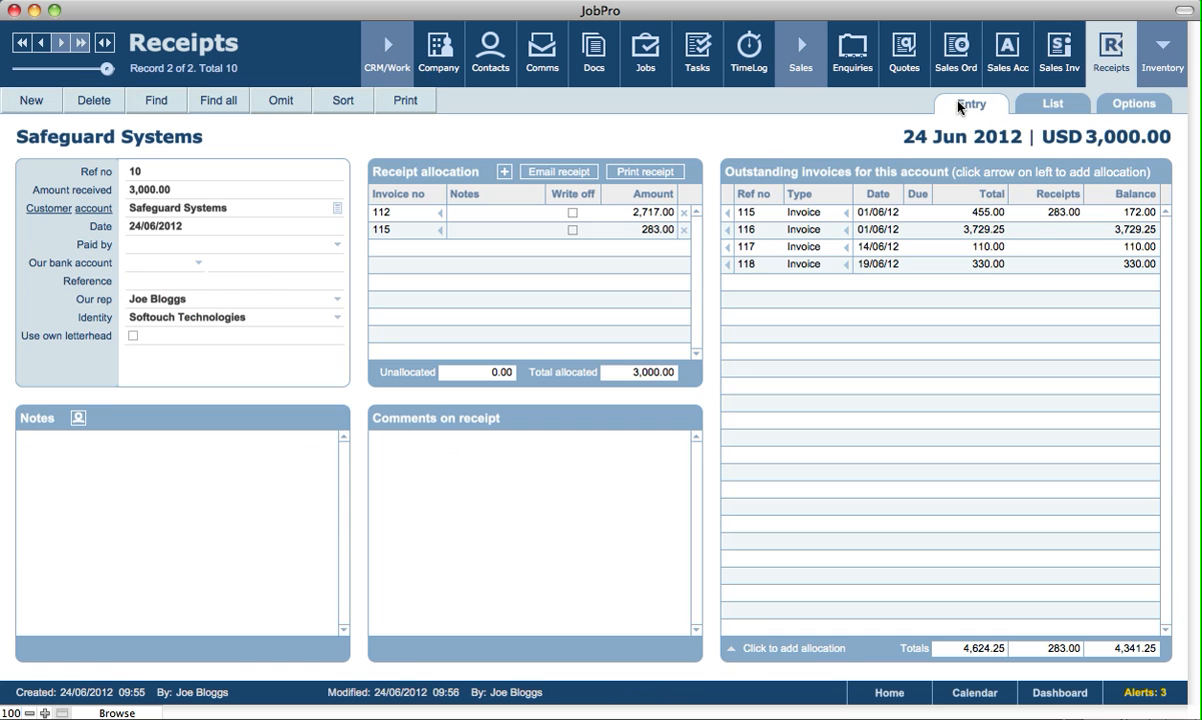
{"action": "left_click", "coordinate": [887, 692]}
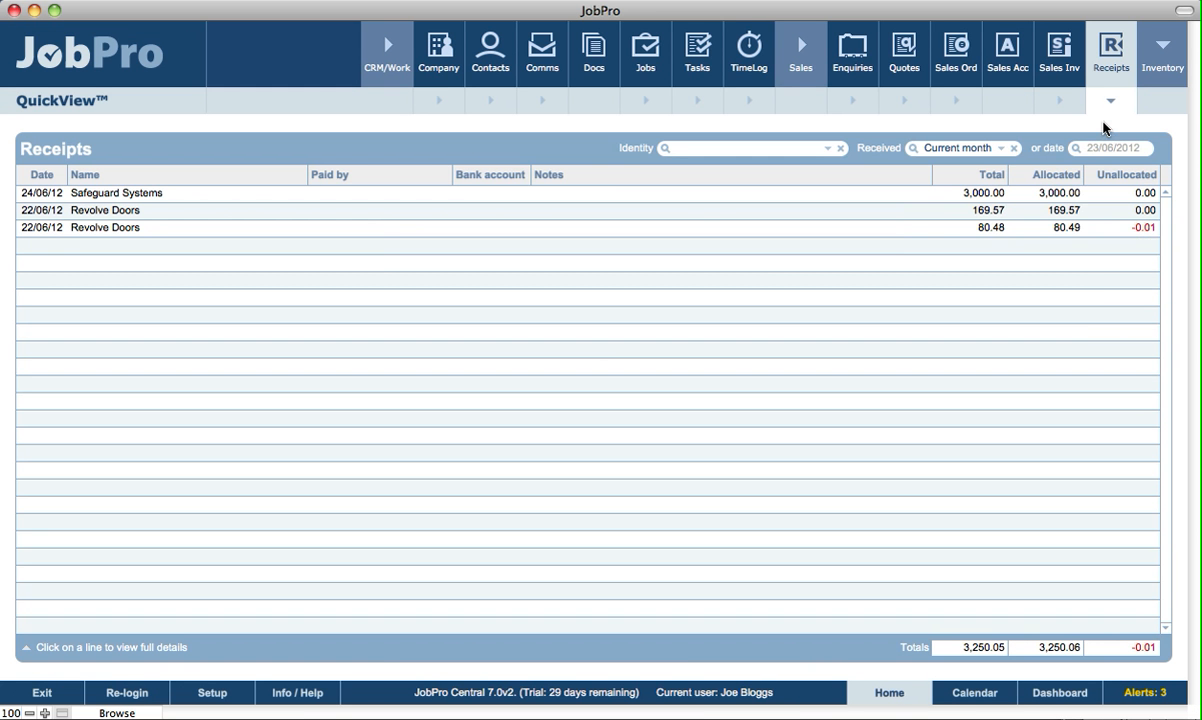